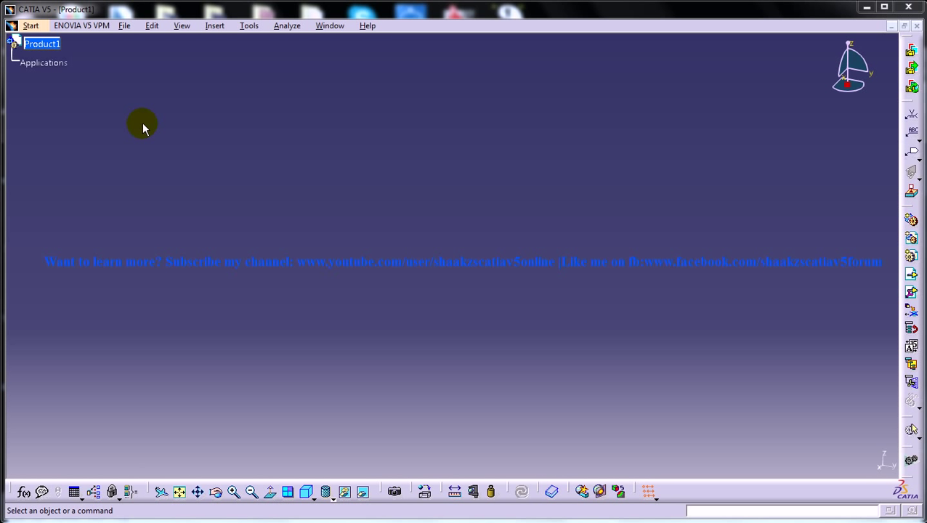
Insert the existing Base part from the Excavator folder into Product1 using Existing Component With Positioning
click(217, 26)
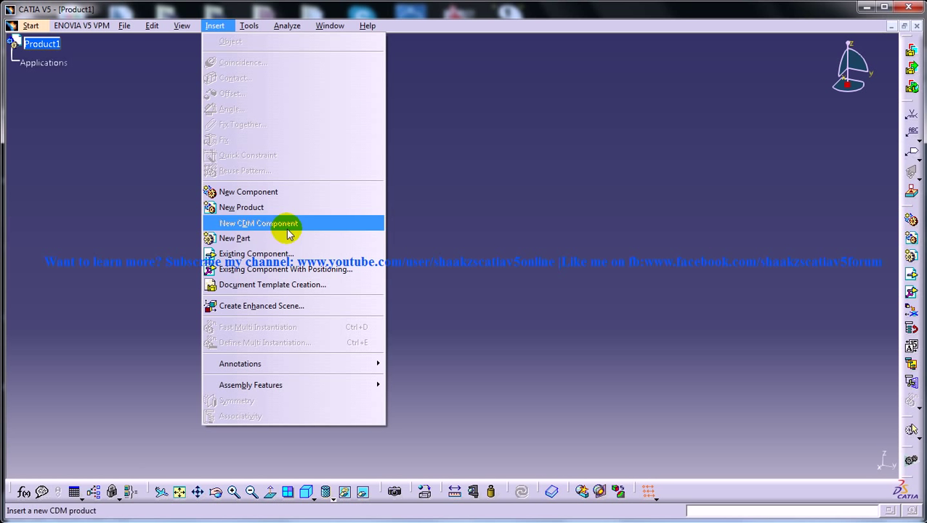
click(303, 269)
click(42, 45)
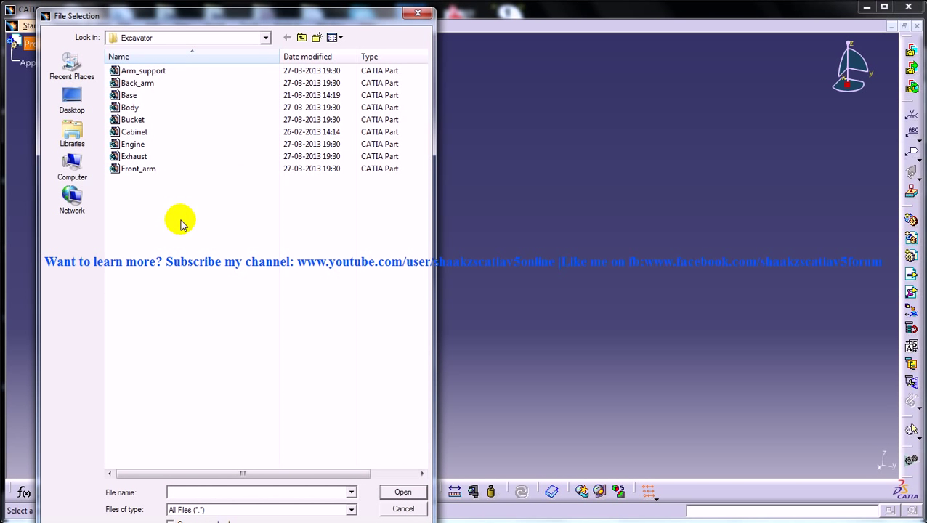
click(140, 192)
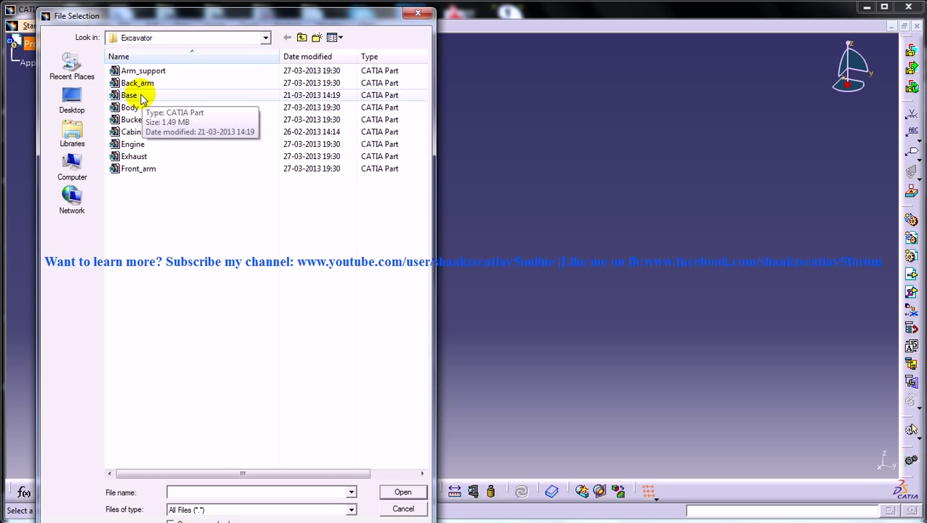
double_click(143, 99)
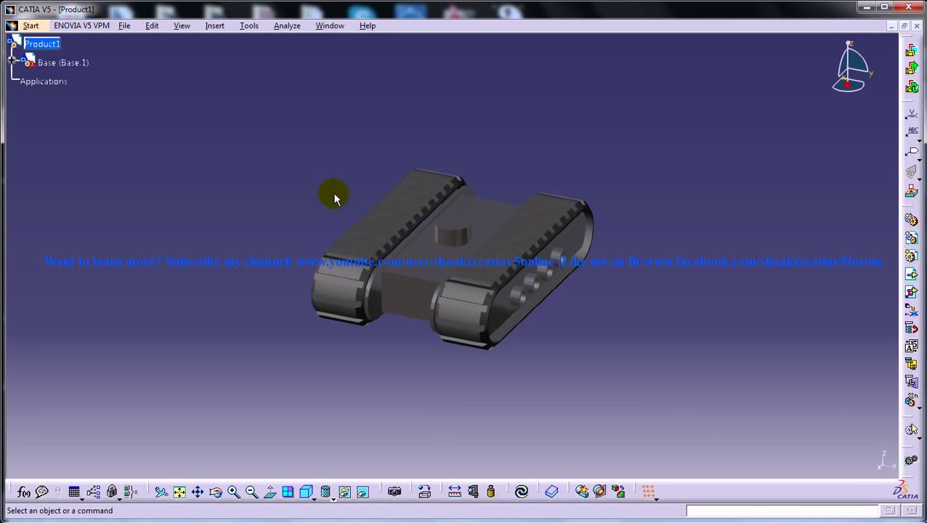
Apply a Fix constraint to the Base component and update the assembly
middle_drag(299, 275, 499, 245)
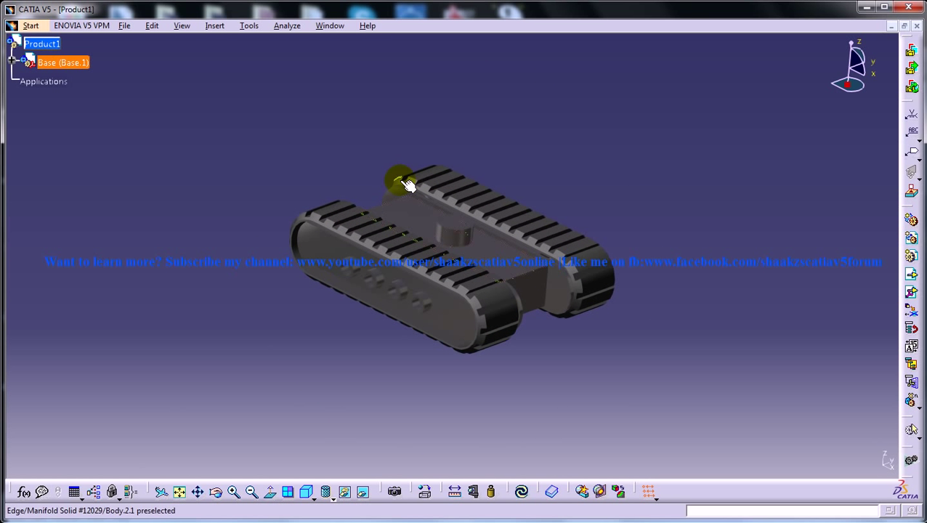
click(221, 26)
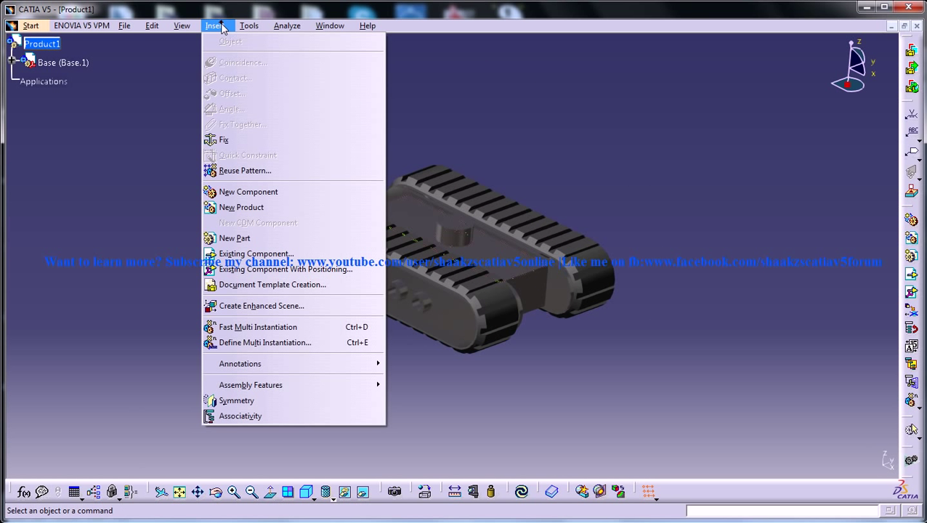
click(236, 142)
click(422, 217)
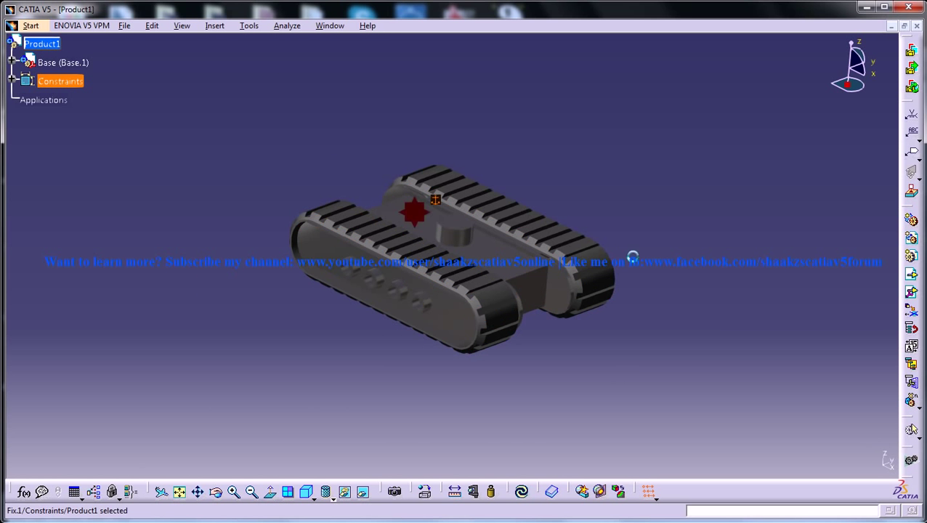
middle_drag(422, 218, 279, 207)
click(151, 26)
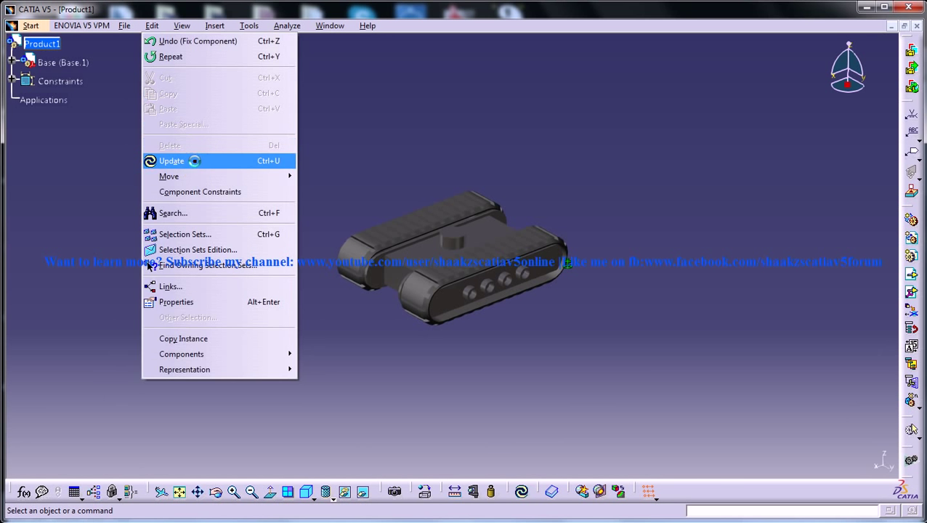
click(174, 160)
Test the fixed Base by trying to manipulate it along the Z axis with respect to constraints
click(152, 26)
mouse_move(167, 176)
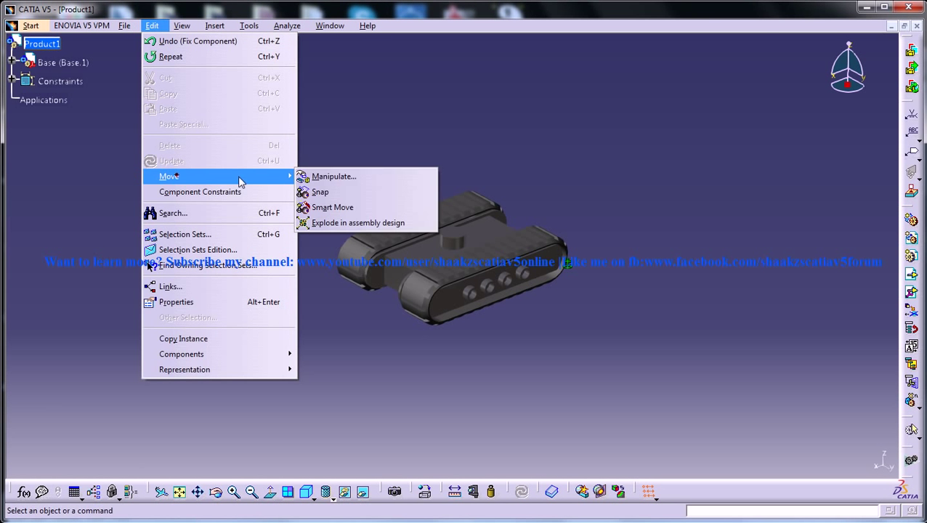
click(341, 175)
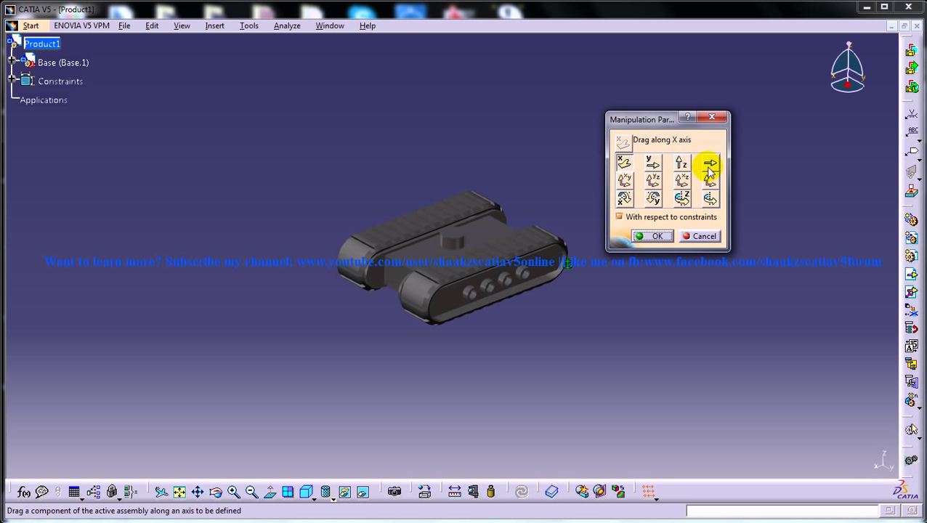
click(682, 164)
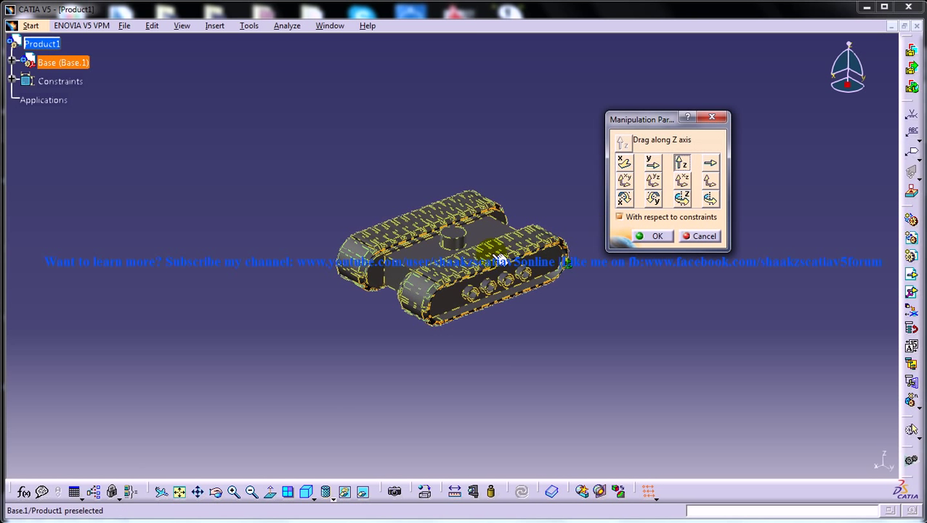
drag(498, 260, 493, 238)
drag(498, 272, 496, 227)
click(652, 236)
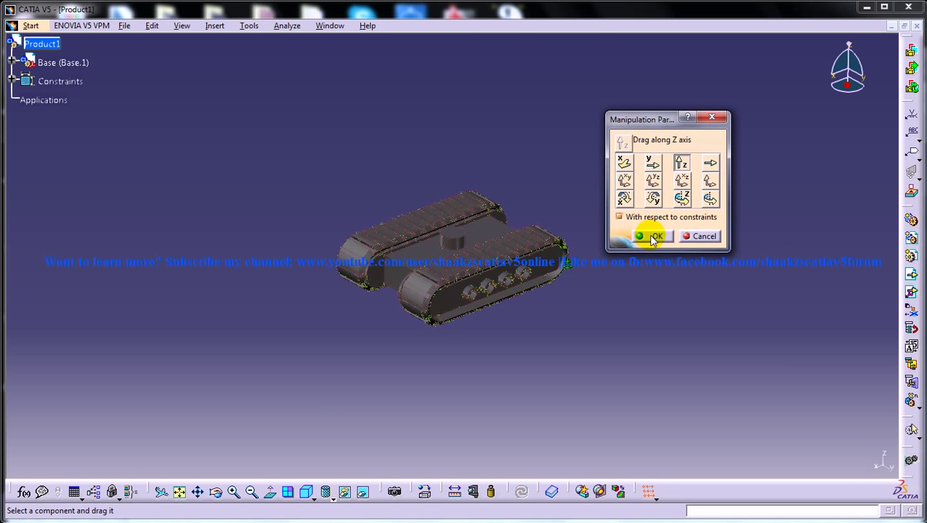
Insert the existing Body part from the Excavator folder into Product1 using Existing Component With Positioning
middle_drag(283, 341, 518, 335)
middle_drag(487, 263, 514, 315)
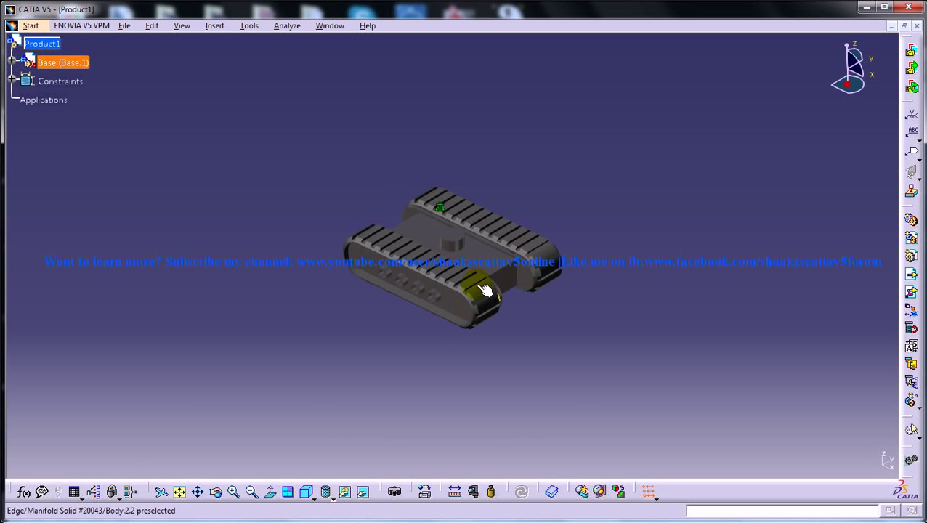
click(214, 26)
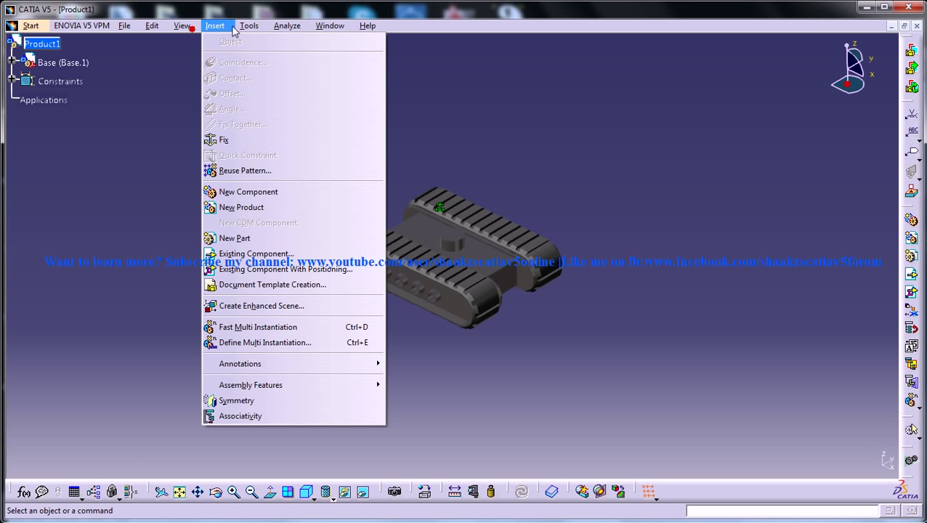
click(297, 276)
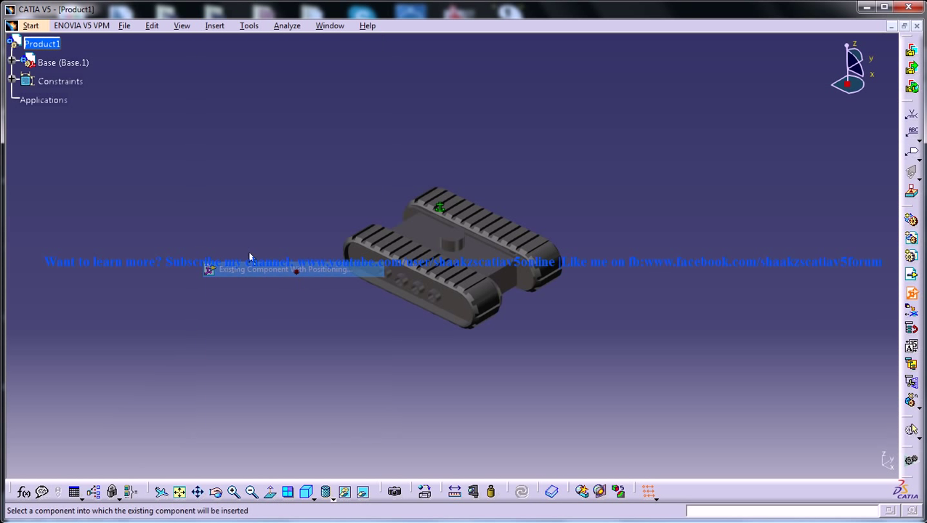
click(56, 47)
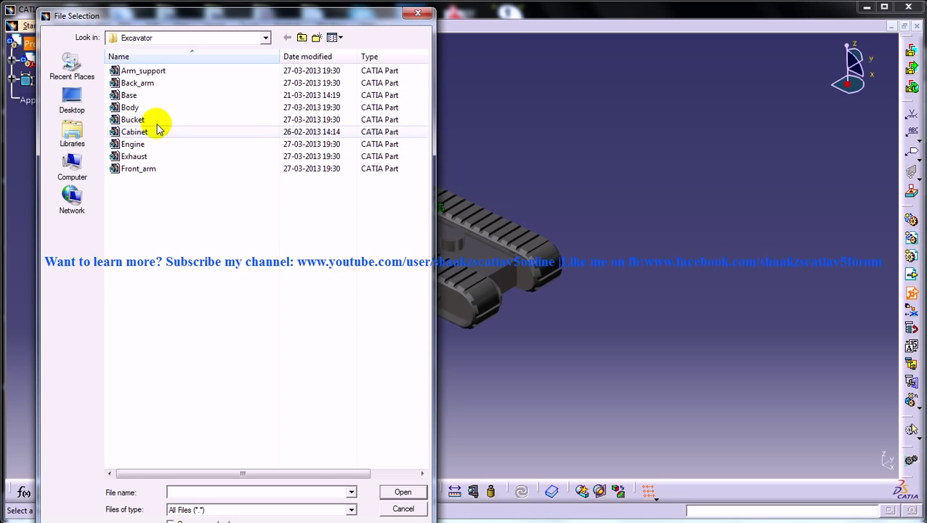
drag(153, 22, 236, 32)
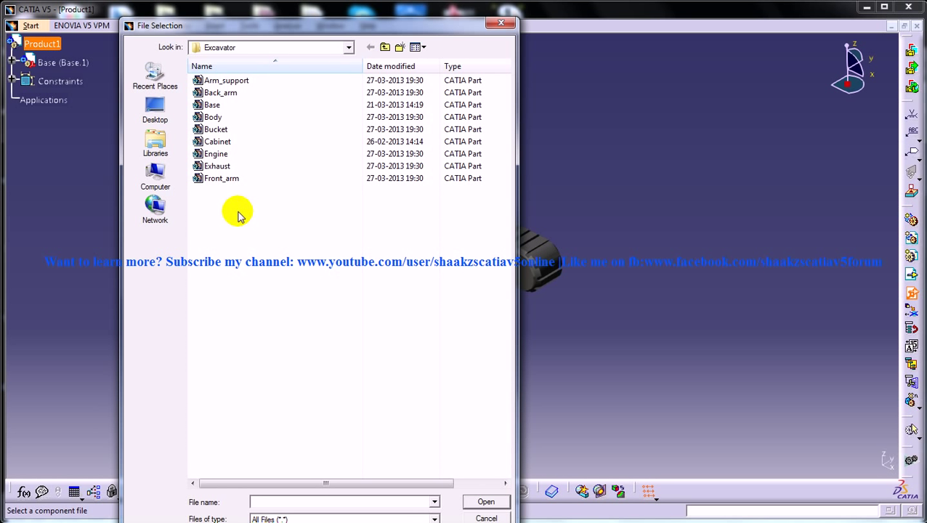
click(217, 117)
double_click(217, 117)
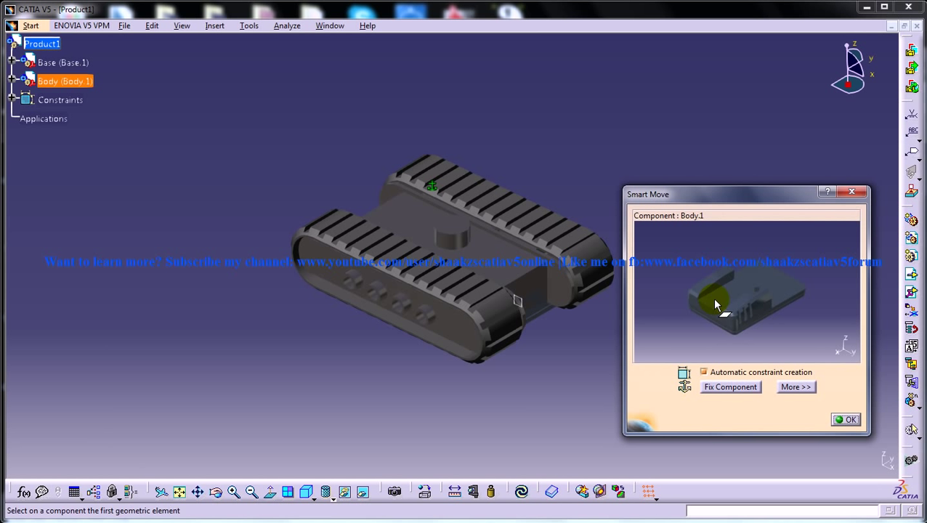
Align the axis of the Body's underside ring with the Base's central post using Smart Move with automatic constraint creation
drag(687, 193, 689, 204)
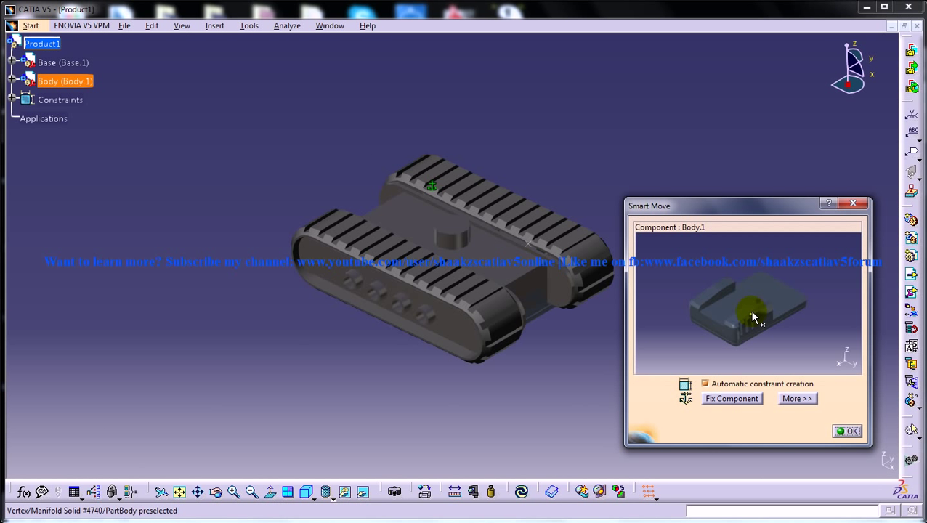
middle_drag(752, 313, 762, 263)
click(749, 340)
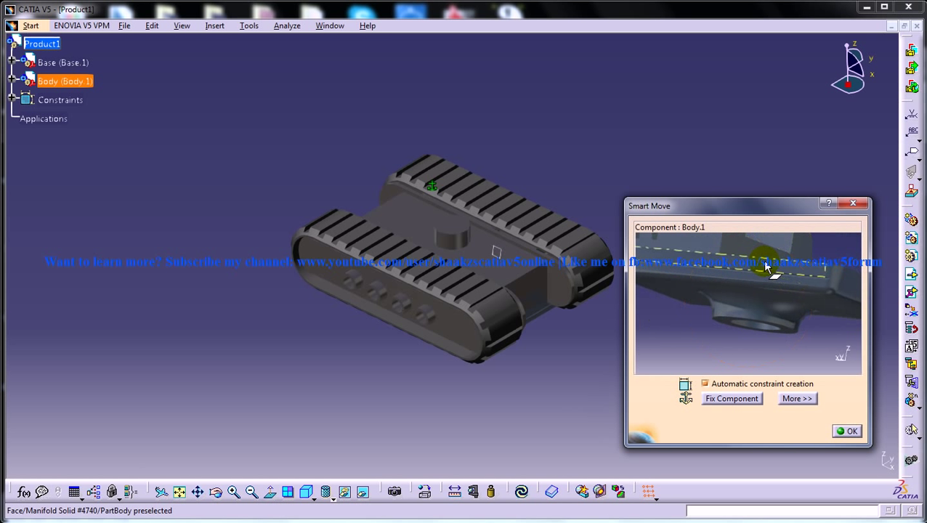
click(757, 313)
mouse_move(474, 241)
middle_down()
mouse_move(472, 196)
mouse_move(471, 248)
middle_up()
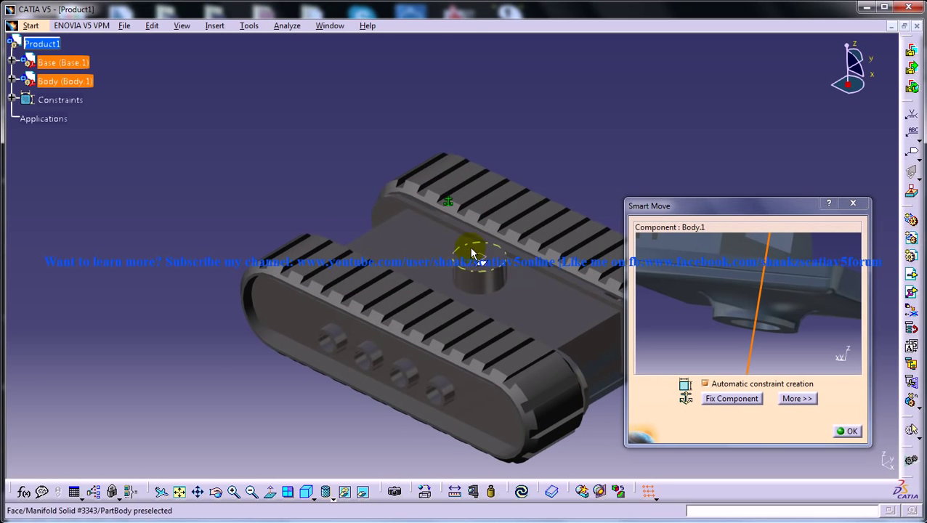
click(480, 284)
middle_drag(482, 290, 501, 285)
middle_drag(422, 240, 471, 244)
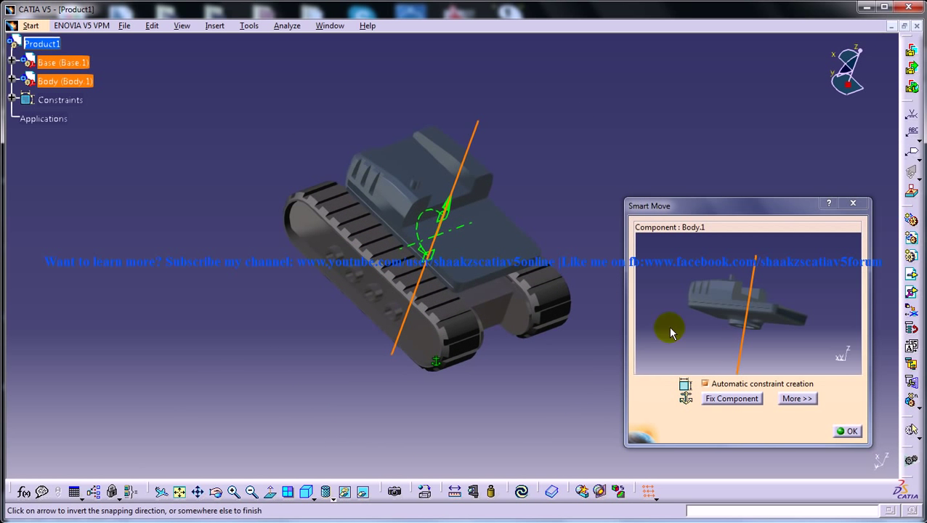
click(846, 431)
Manipulate the Body upward along the Z axis, well clear of the Base, with respect to constraints
middle_drag(623, 387, 463, 285)
click(152, 26)
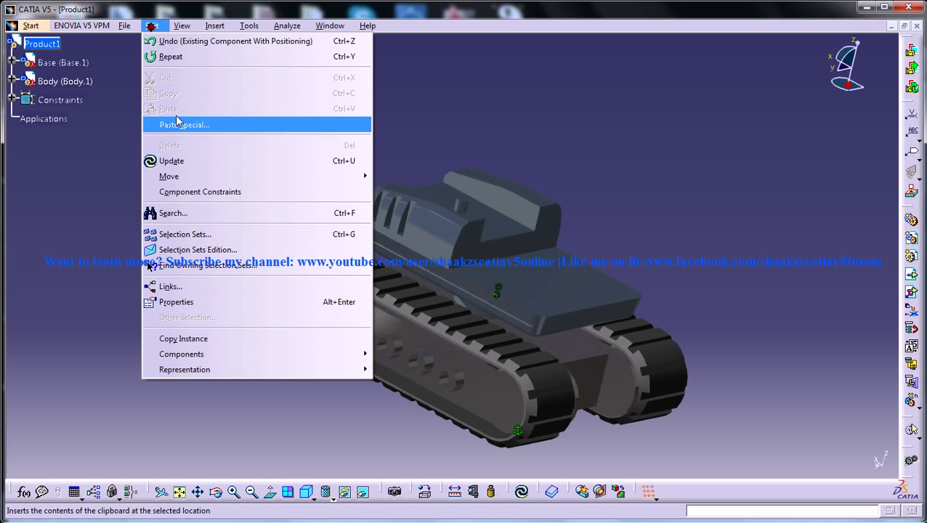
mouse_move(192, 174)
click(419, 177)
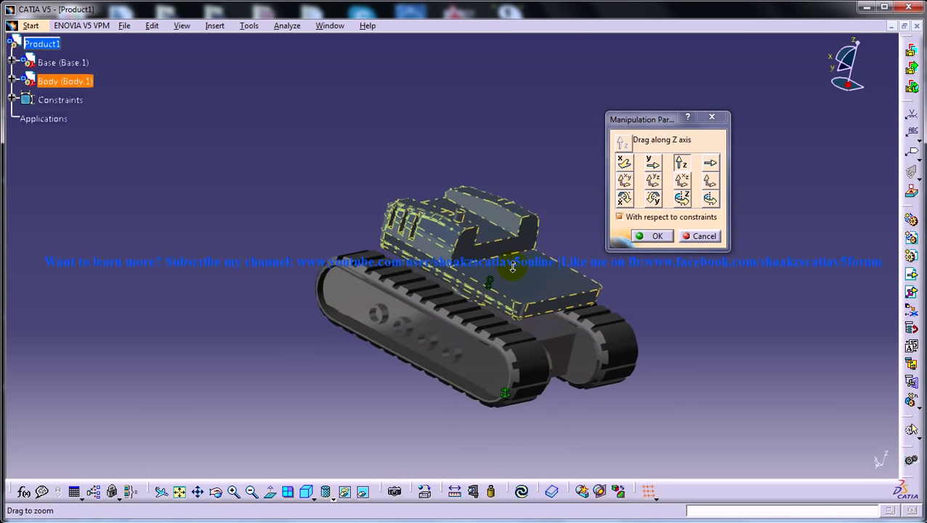
click(680, 161)
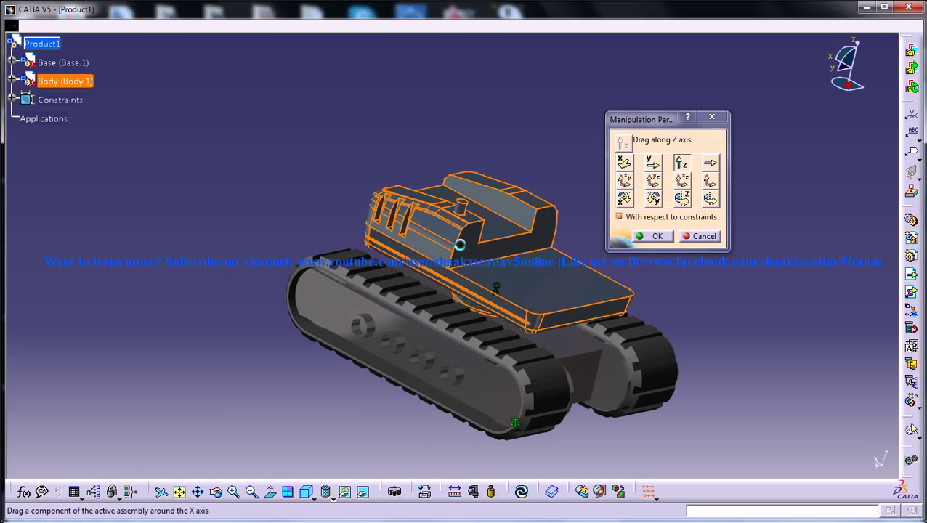
drag(552, 239, 544, 73)
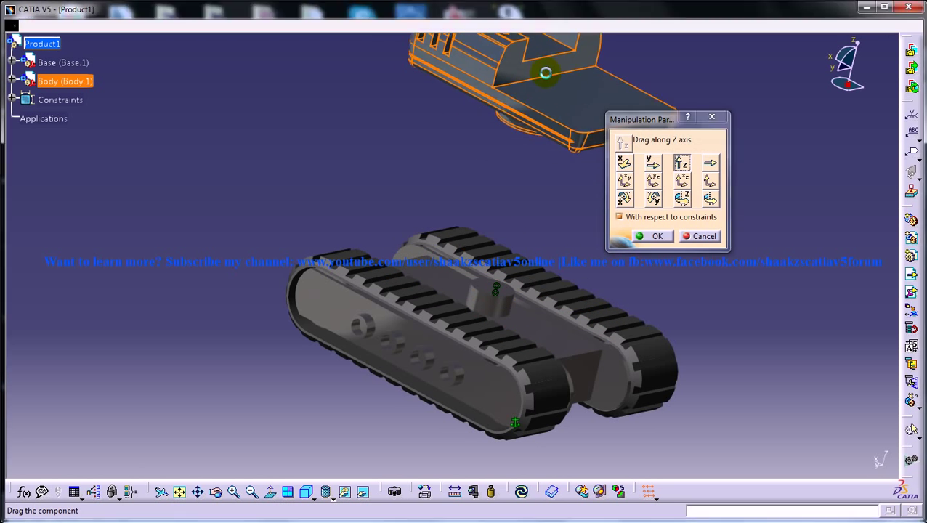
click(643, 234)
Add a 3 mm offset constraint between the Body's underside ring face and the Base's middle plate, and update the assembly
middle_drag(544, 192, 512, 170)
click(217, 27)
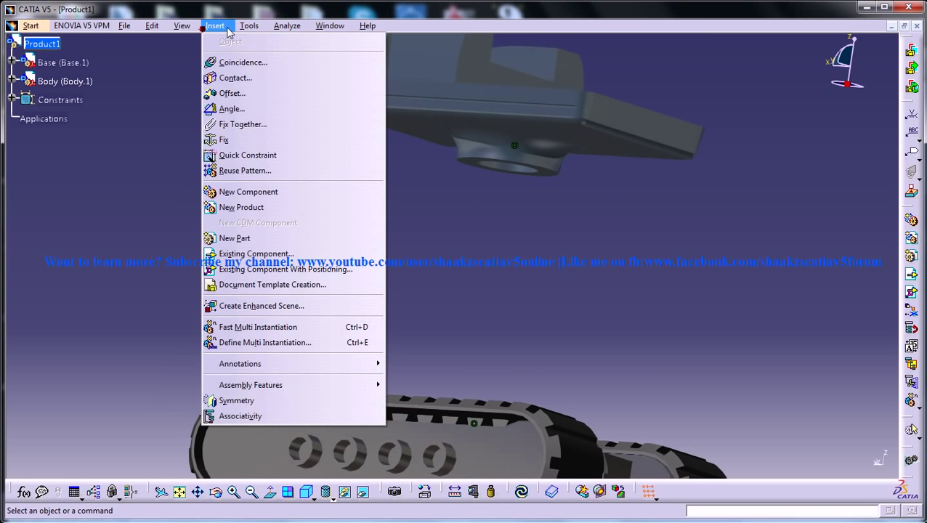
click(234, 93)
click(549, 184)
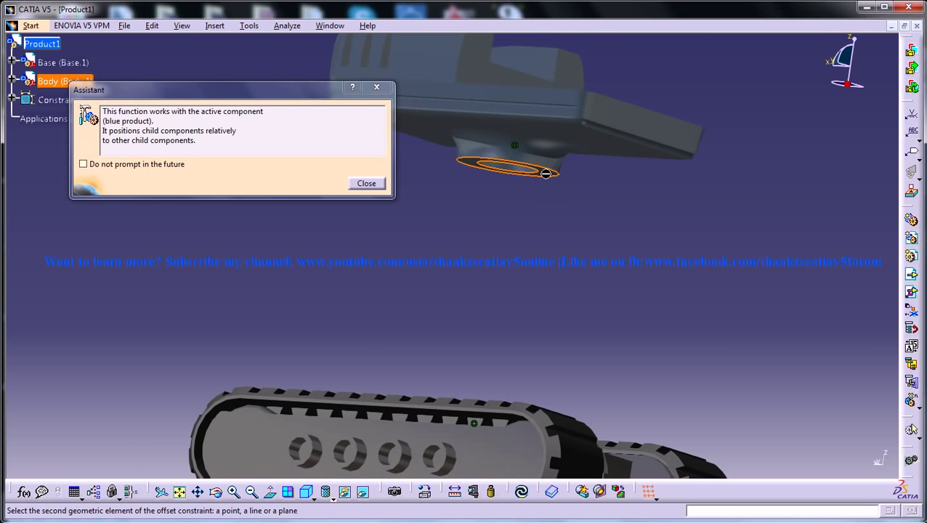
middle_drag(545, 174, 506, 249)
click(471, 385)
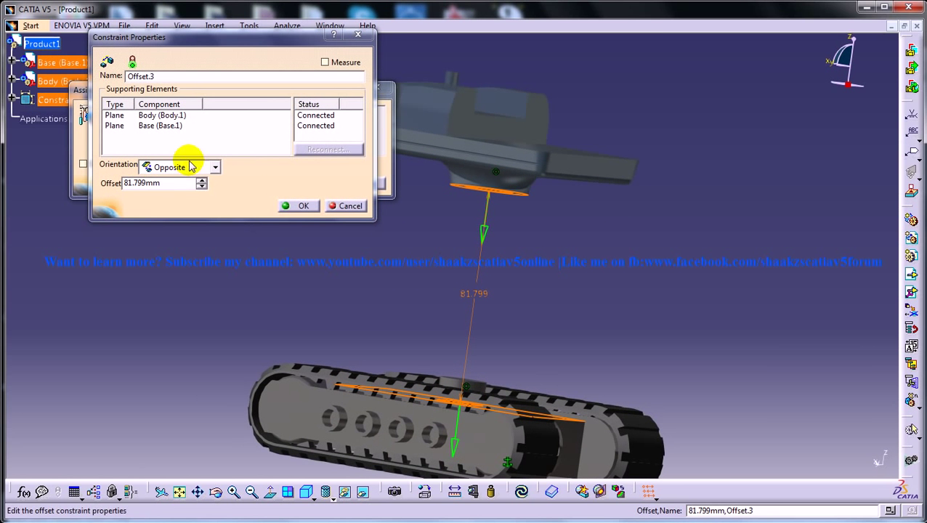
drag(175, 185, 153, 184)
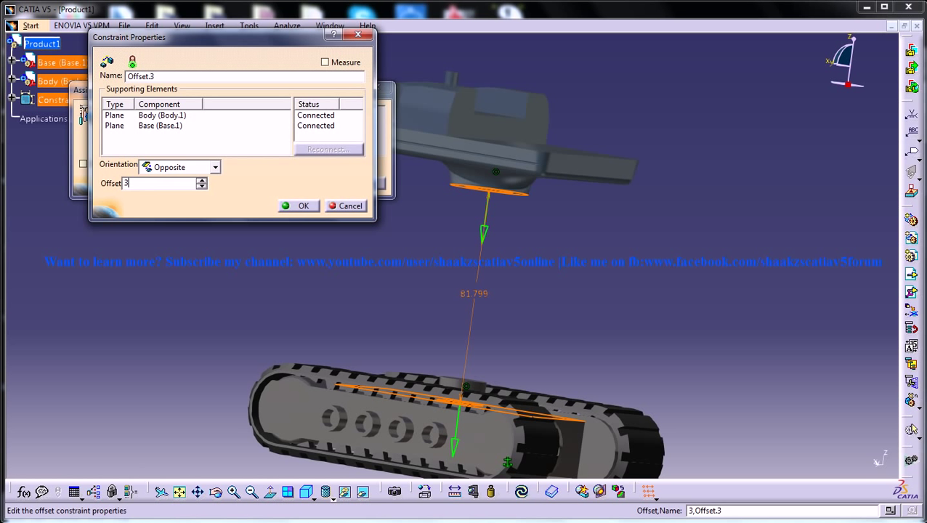
click(301, 206)
middle_drag(393, 252, 293, 143)
click(151, 25)
click(177, 158)
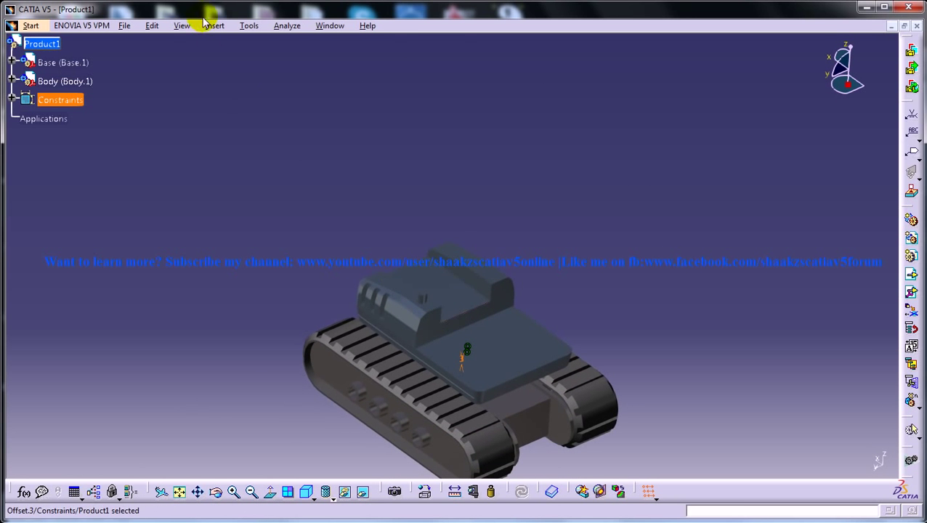
Try to manipulate the Body along the X, Y and Z axes with respect to constraints
click(124, 25)
click(182, 176)
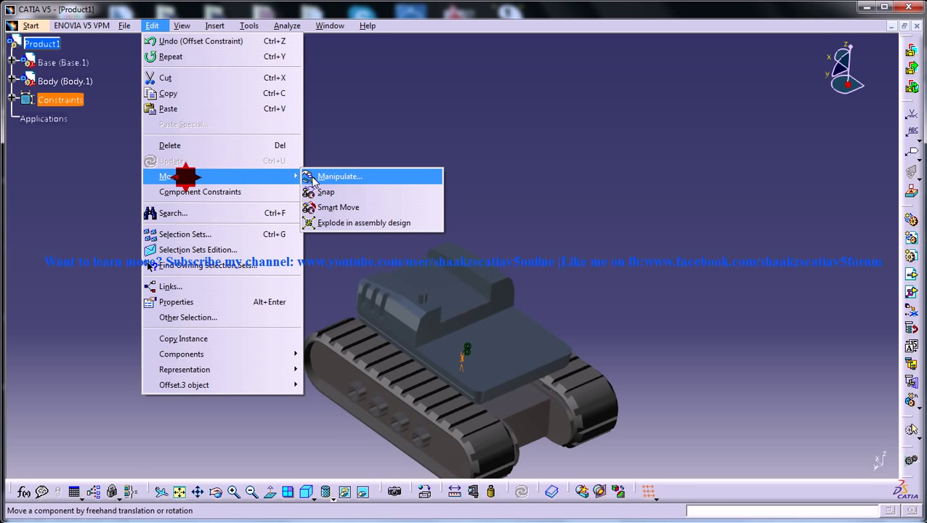
click(334, 176)
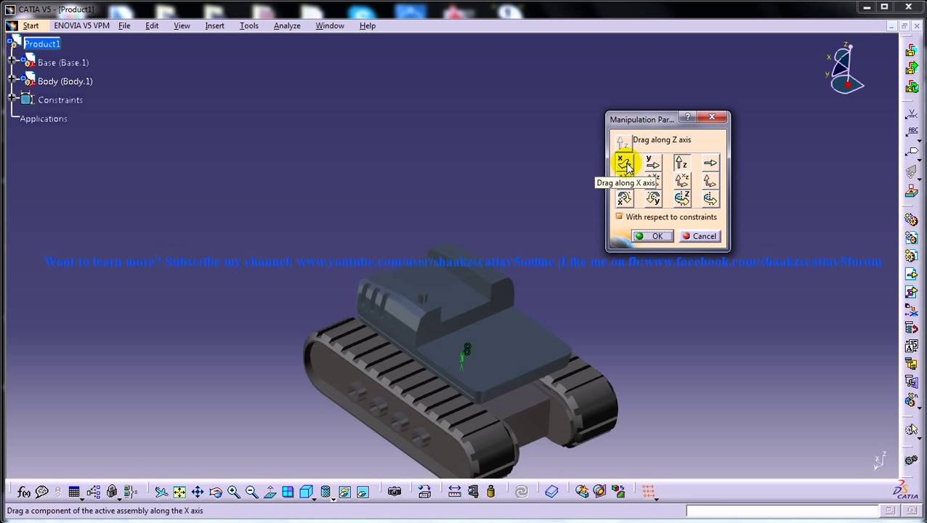
drag(449, 294, 468, 294)
click(653, 164)
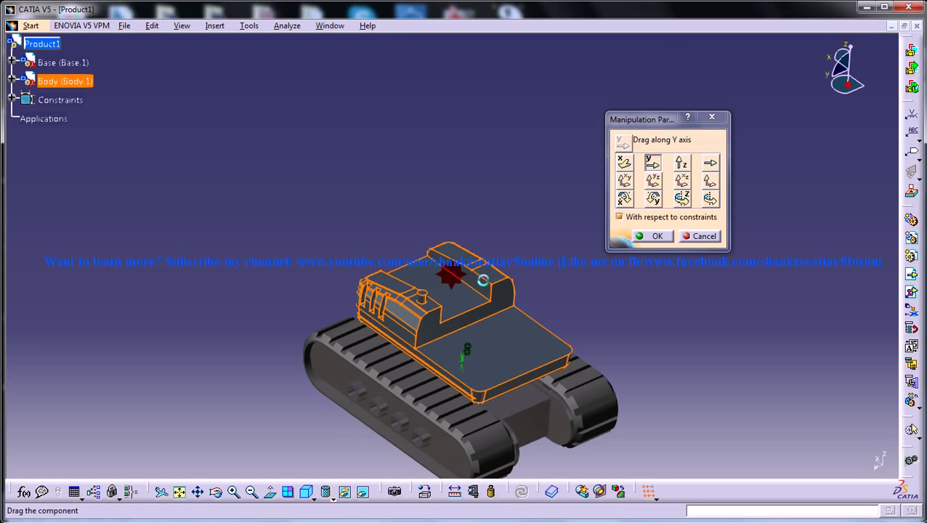
click(682, 164)
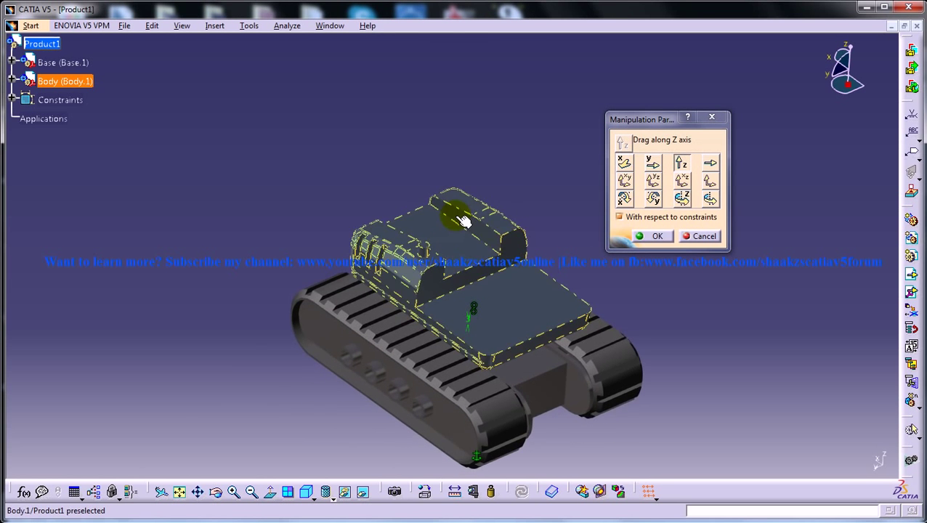
middle_drag(479, 211, 482, 165)
middle_drag(472, 239, 552, 225)
Set manipulation to rotate around any axis, using the Base's central post axis, with the Body hidden during selection and shown again
click(681, 199)
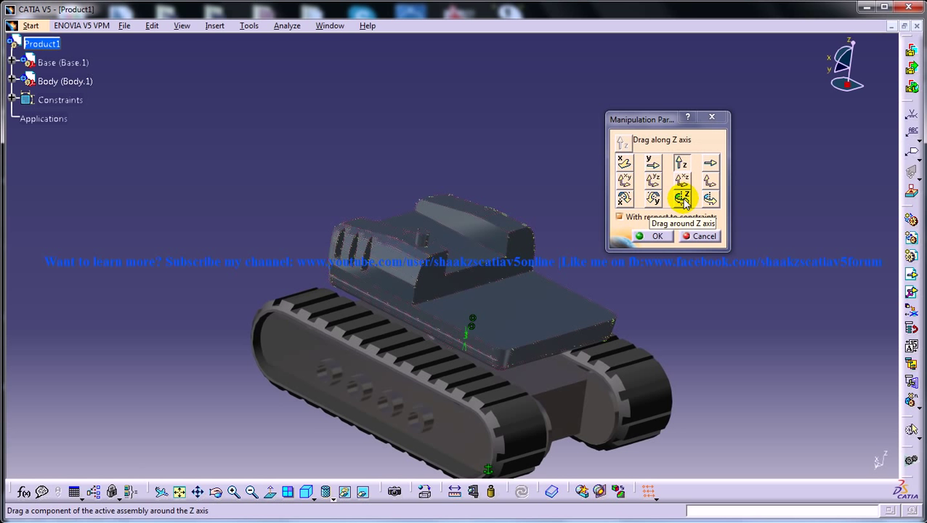
click(708, 200)
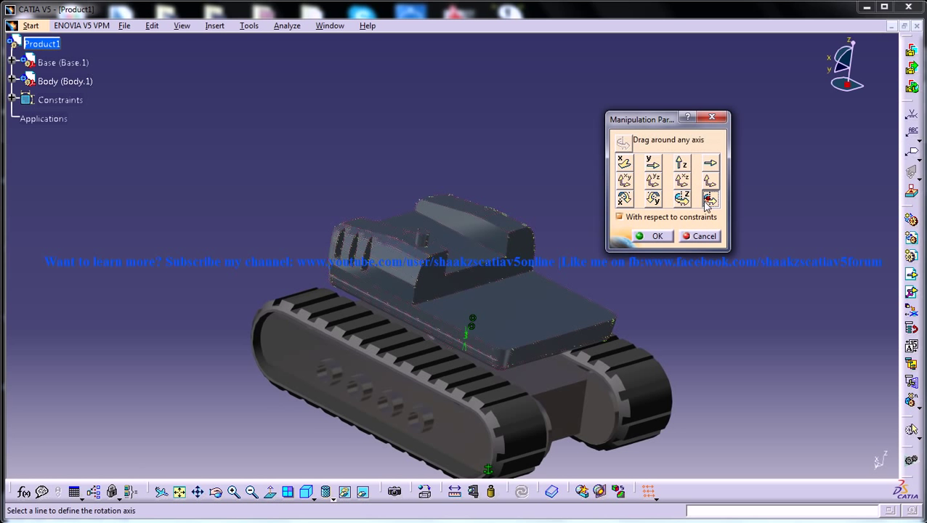
middle_drag(489, 265, 467, 319)
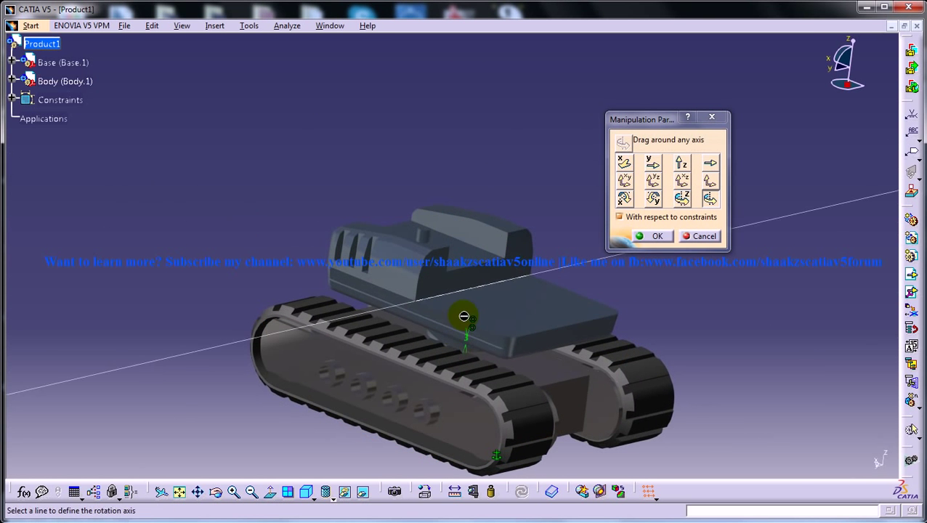
right_click(499, 307)
click(512, 343)
click(471, 348)
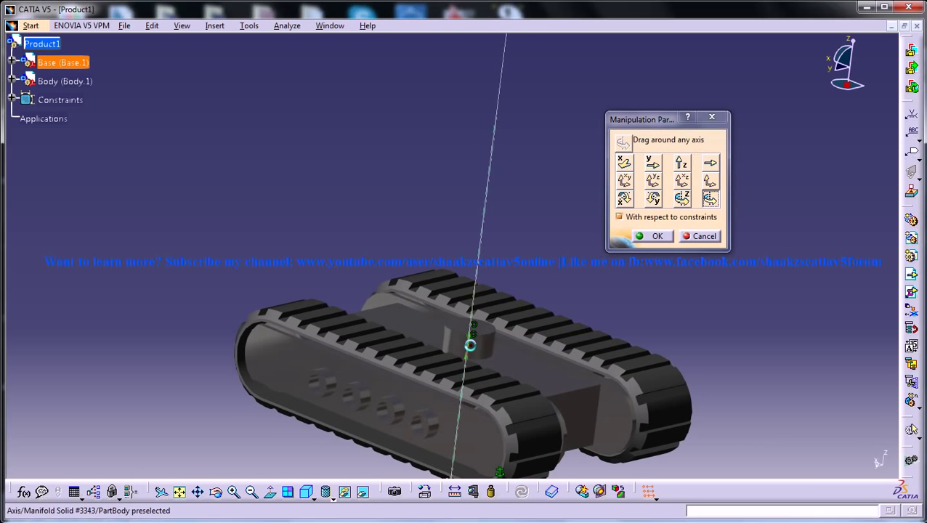
click(424, 491)
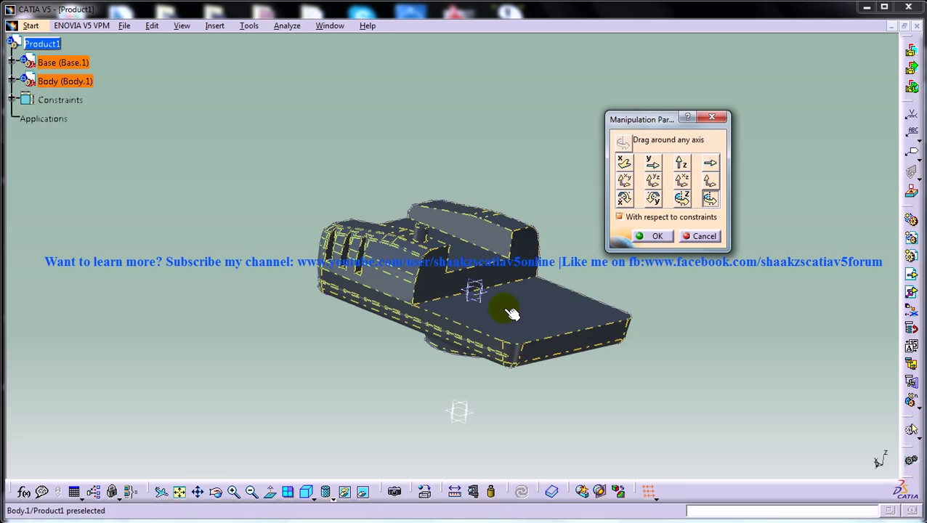
right_click(517, 308)
click(552, 346)
click(362, 493)
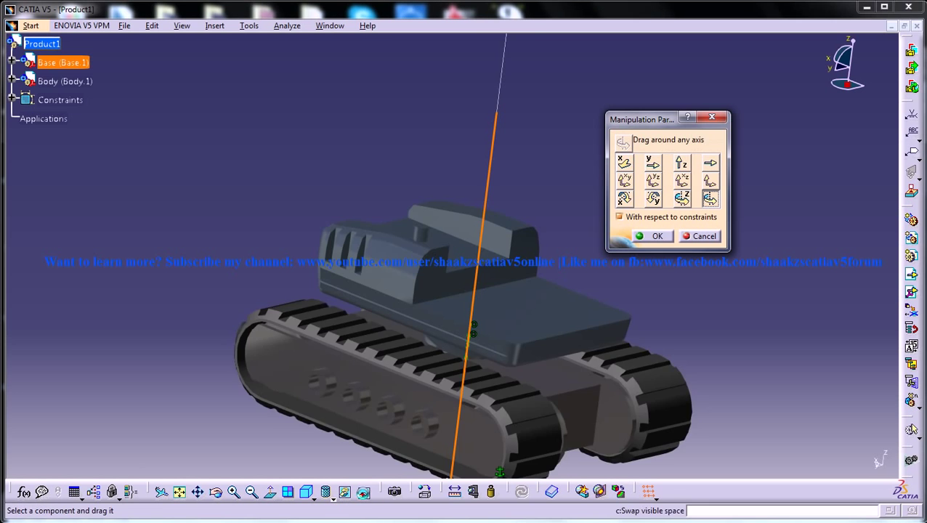
Rotate the Body about the Base's central post axis to test its swing, and finish the manipulation
middle_drag(422, 317, 424, 343)
drag(424, 343, 390, 260)
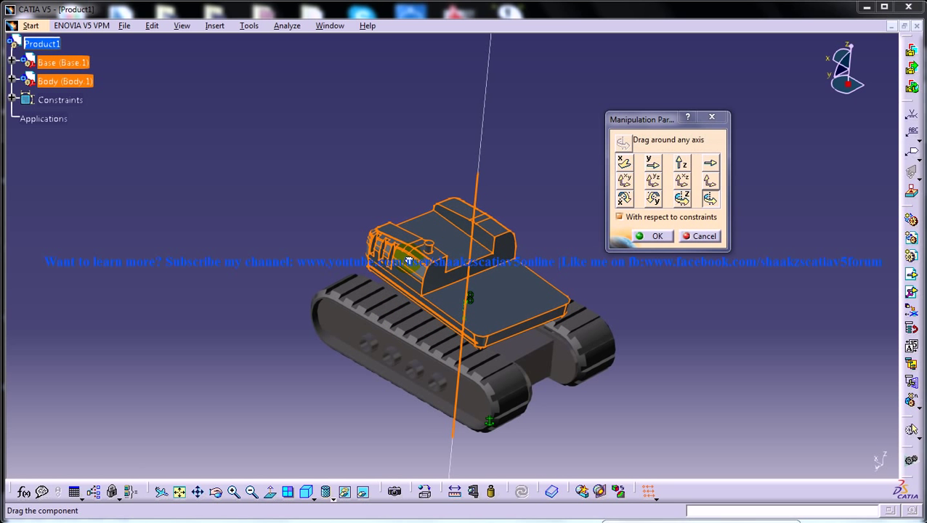
ctrl+middle_drag(444, 306, 446, 289)
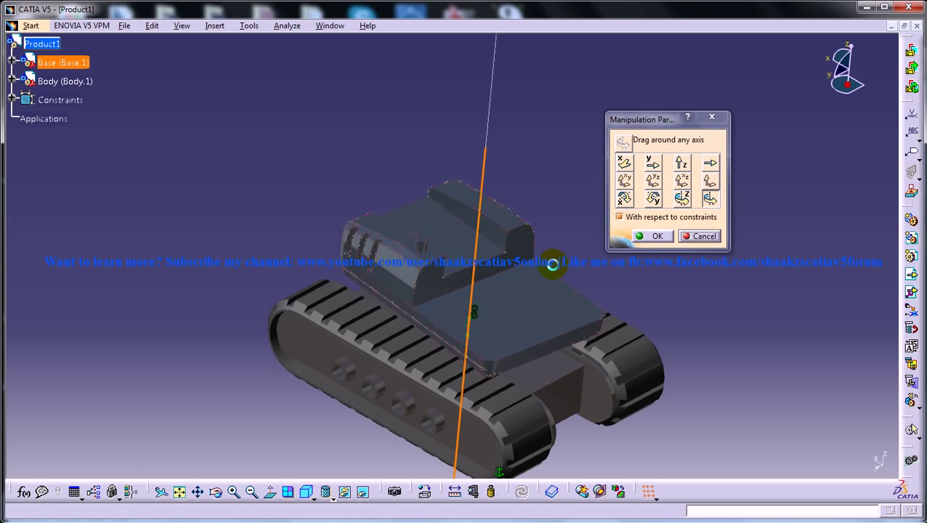
key(Return)
Examine how the Body sits on the Base from several viewing directions
middle_drag(535, 304, 388, 332)
middle_drag(292, 252, 439, 325)
middle_drag(356, 264, 439, 330)
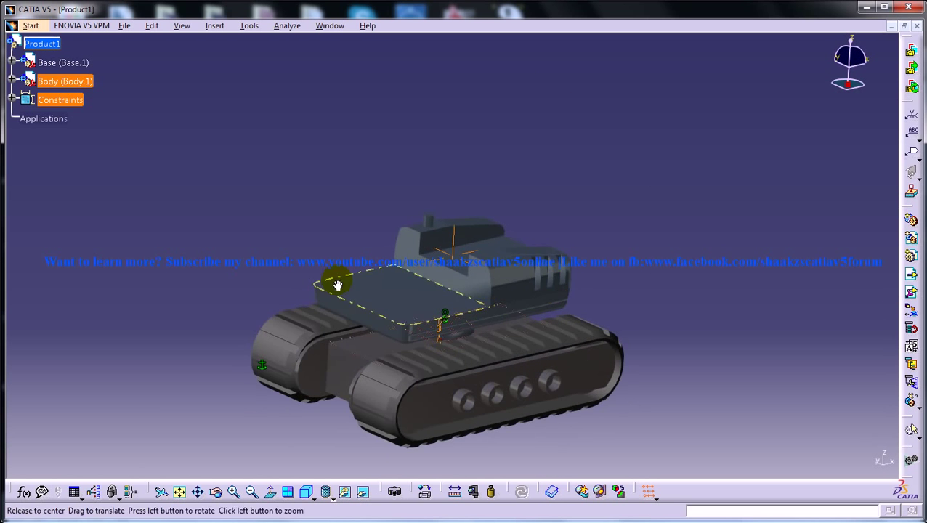
middle_drag(337, 283, 377, 350)
middle_drag(442, 324, 380, 363)
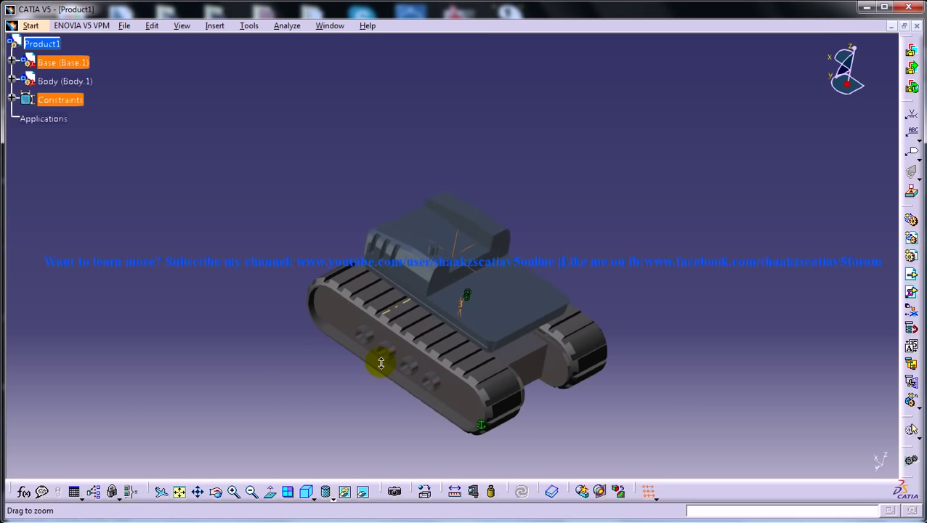
middle_drag(375, 327, 385, 256)
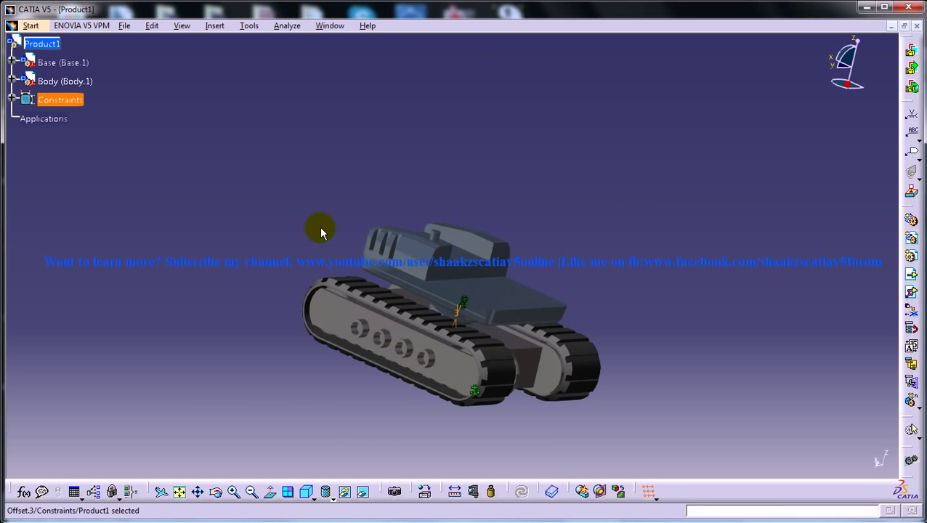